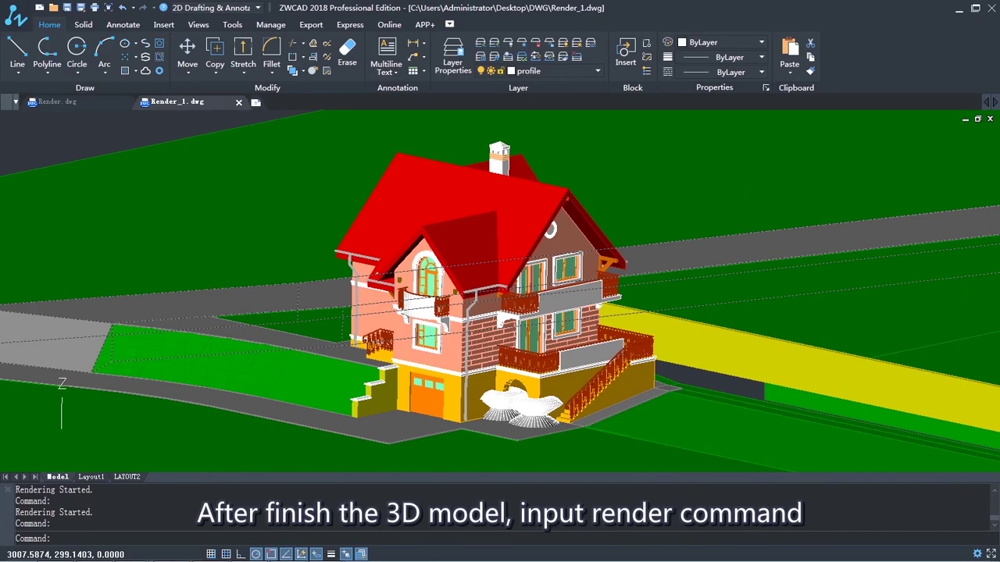
- Run RENDER, compare lighting presets, and keep Studio - High Dynamic lighting with Hi-Res image size
type("RENDER")
key("Return")
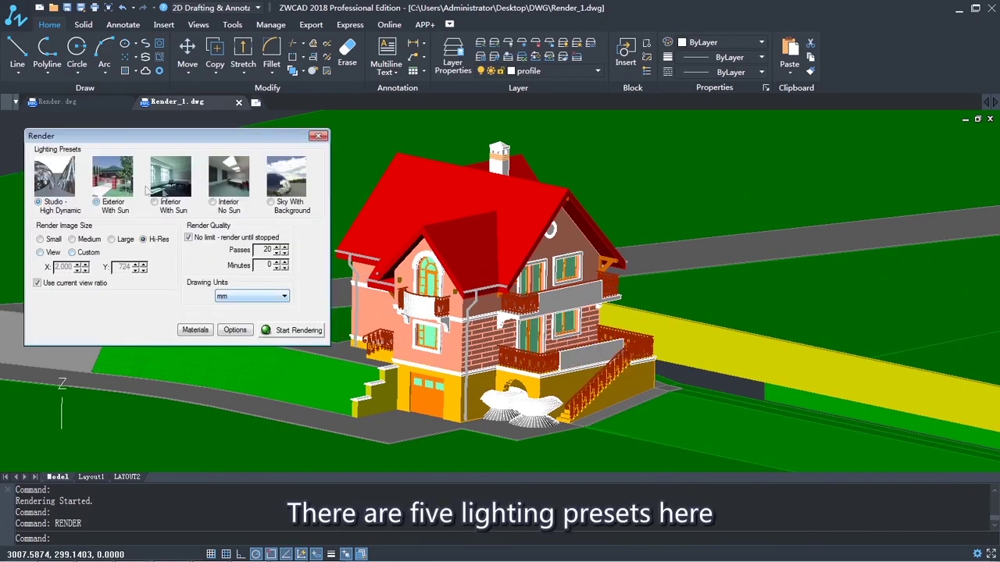
left_click(224, 195)
left_click(64, 191)
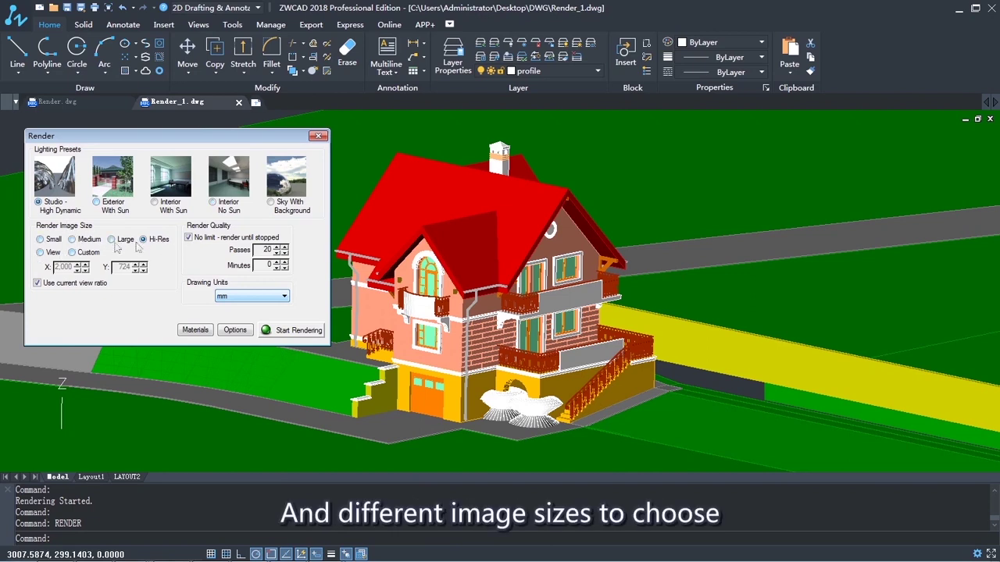
left_click(156, 239)
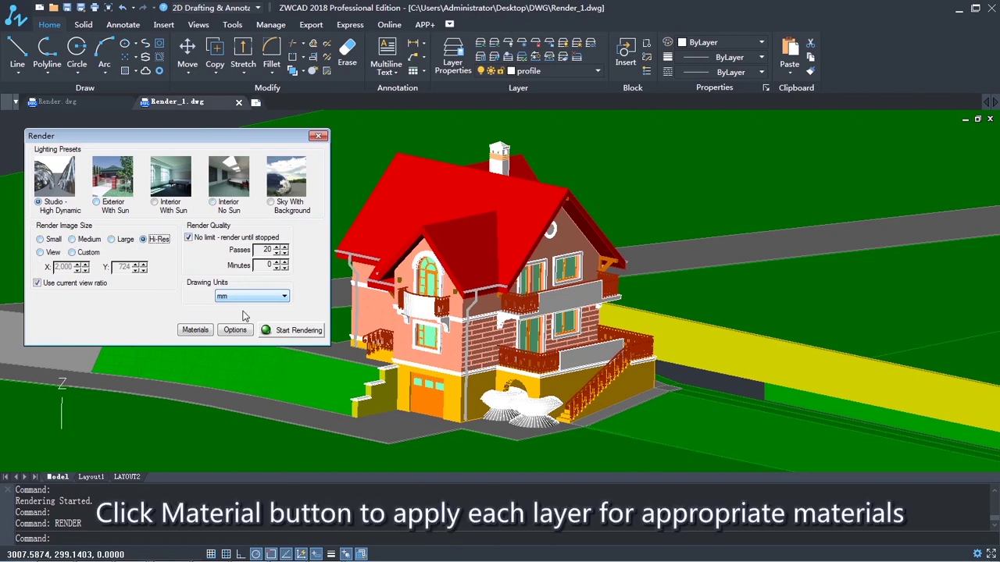
left_click(187, 332)
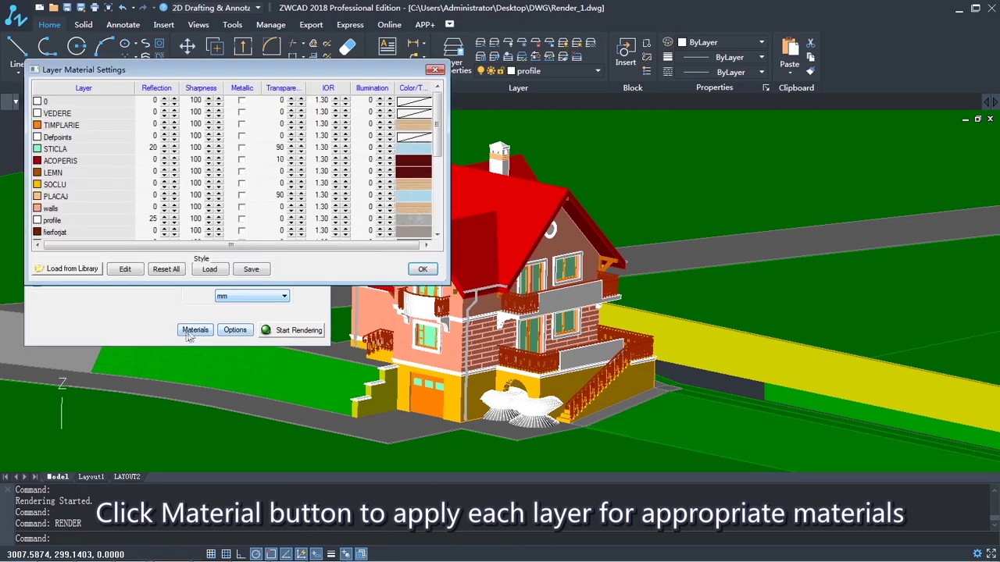
left_click(70, 127)
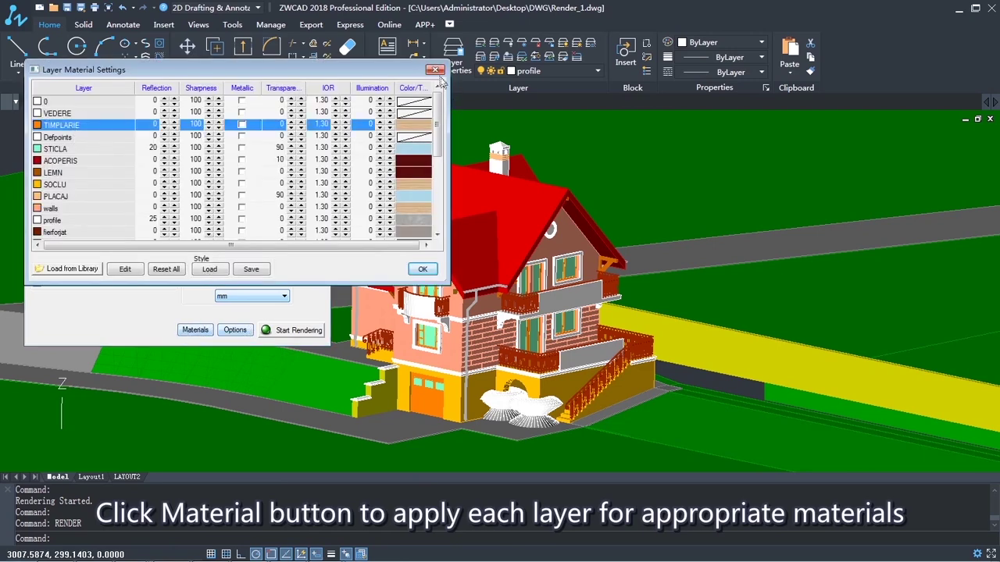
double_click(402, 127)
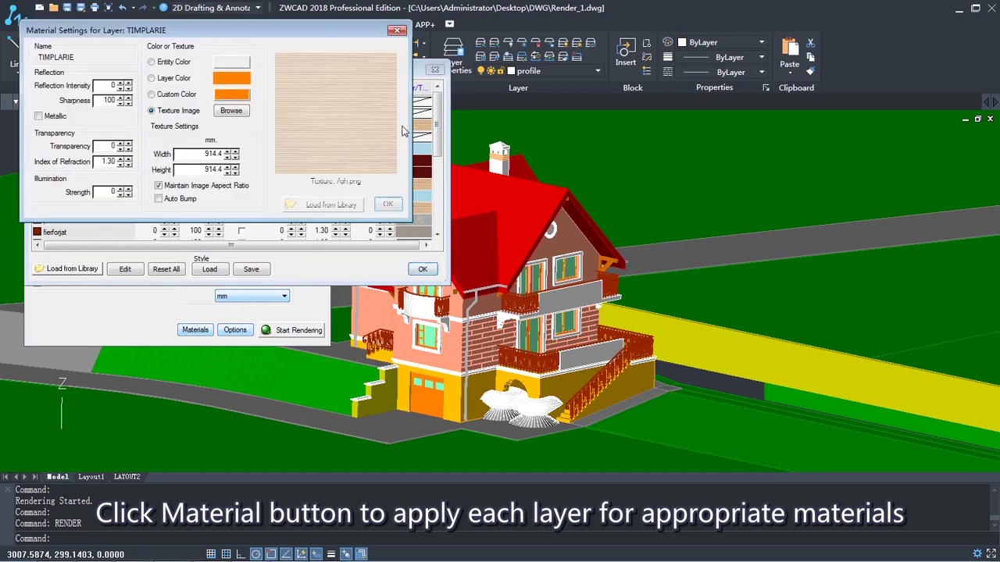
left_click(321, 206)
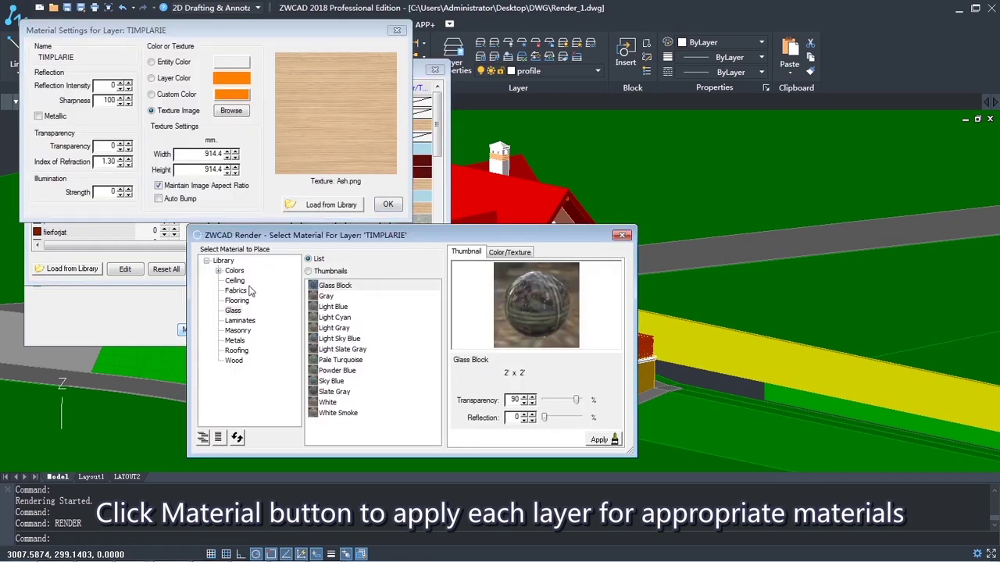
left_click(335, 286)
left_click(333, 307)
left_click(342, 349)
left_click(331, 381)
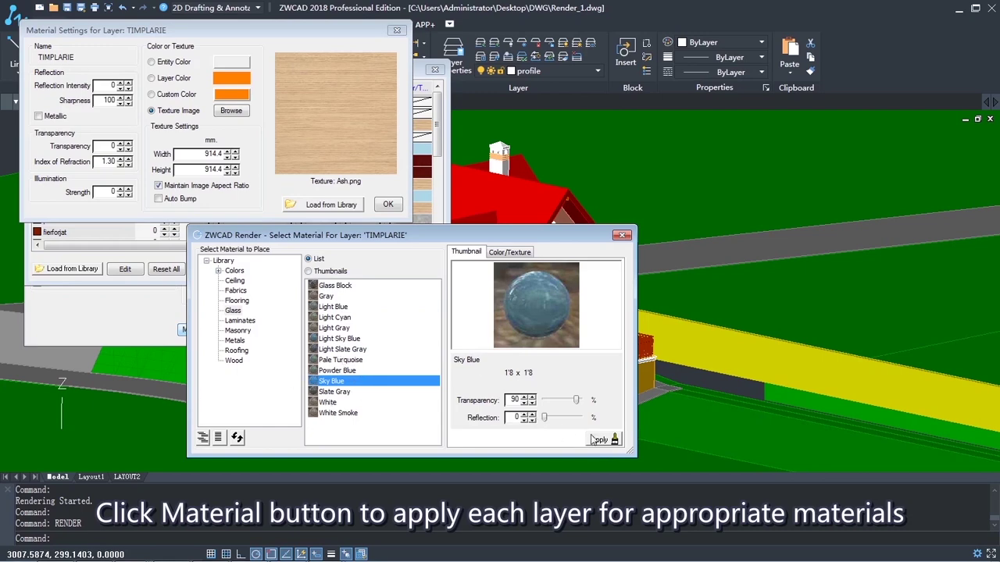
left_click(622, 235)
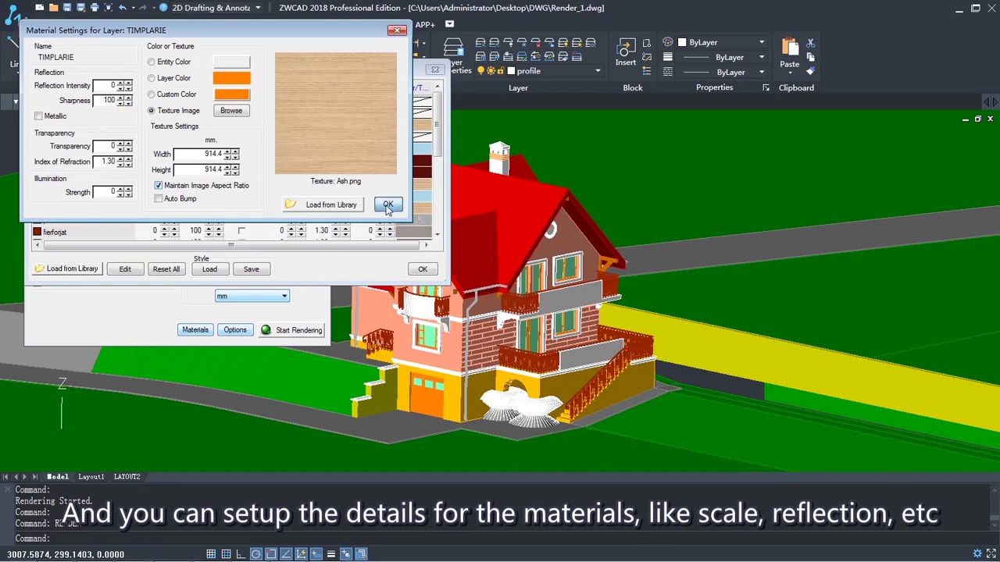
left_click(388, 206)
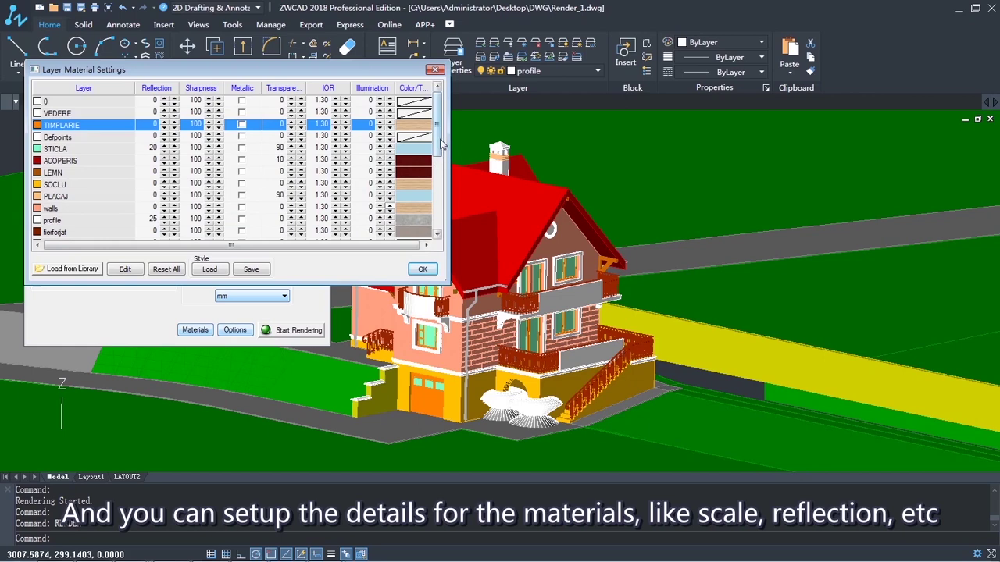
scroll(439, 143, "down", 5)
scroll(440, 143, "down", 5)
scroll(439, 143, "up", 10)
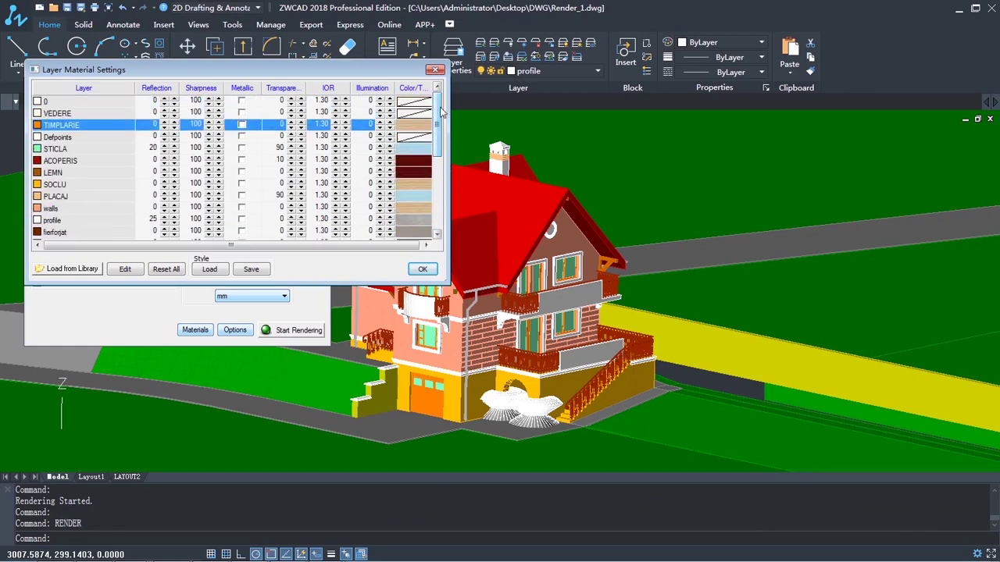
left_click(422, 270)
left_click(235, 330)
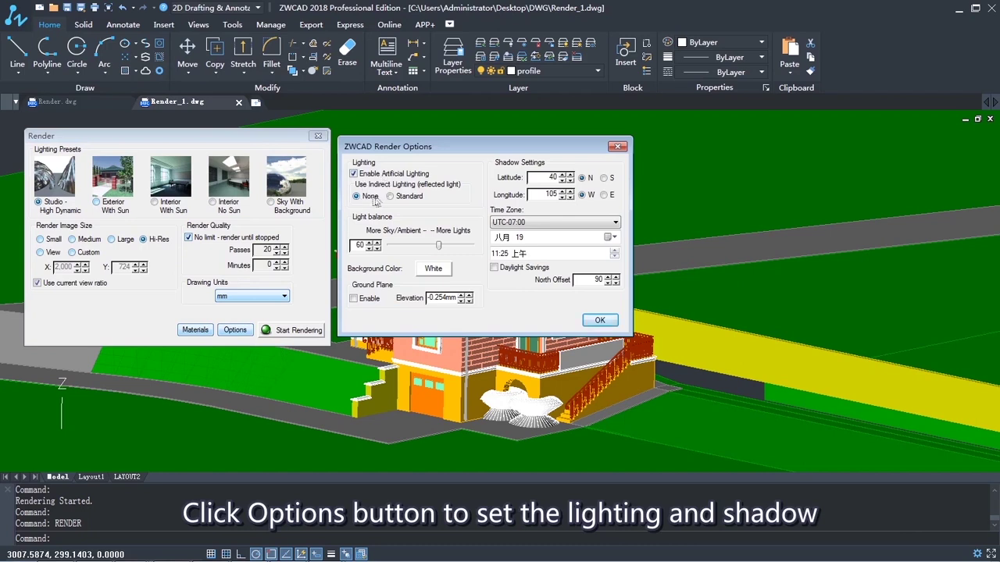
- Set Use Indirect Lighting to Standard, check the sunlight time zone, and confirm the render options
left_click(405, 199)
left_click(527, 223)
left_click(599, 321)
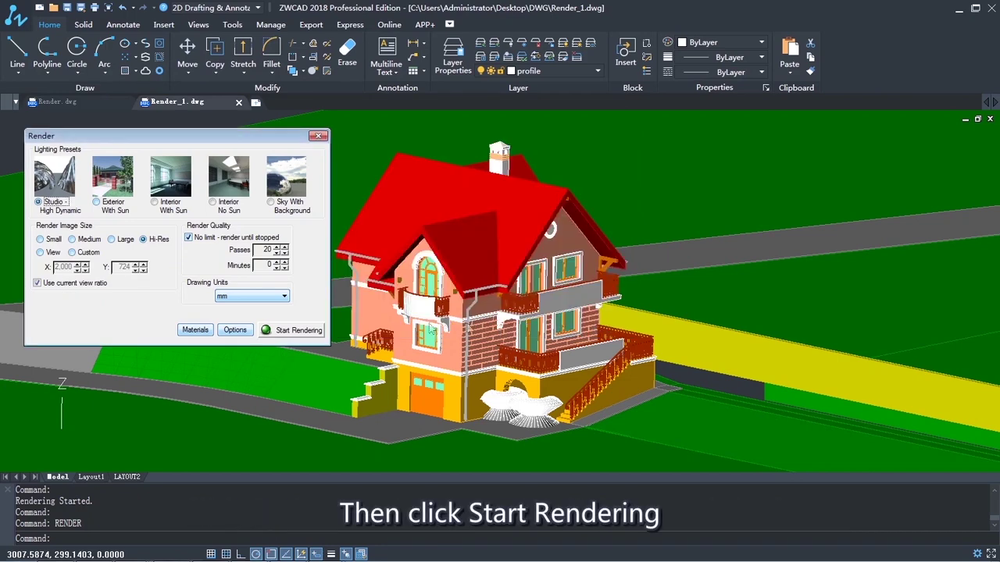
- Render the house at 2000 x 724 and widen the render window as the passes progress
left_click(299, 331)
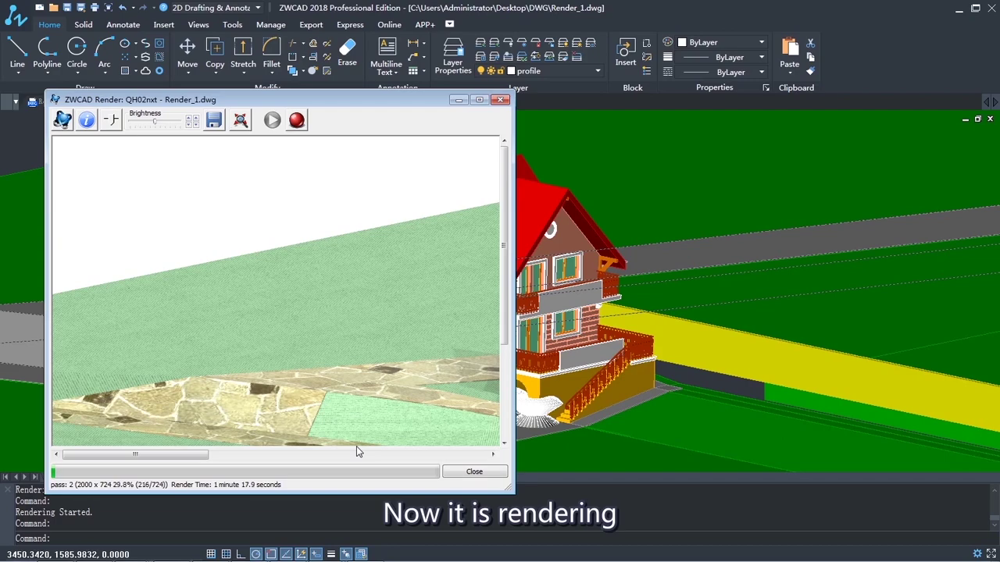
left_click_drag(511, 496, 900, 492)
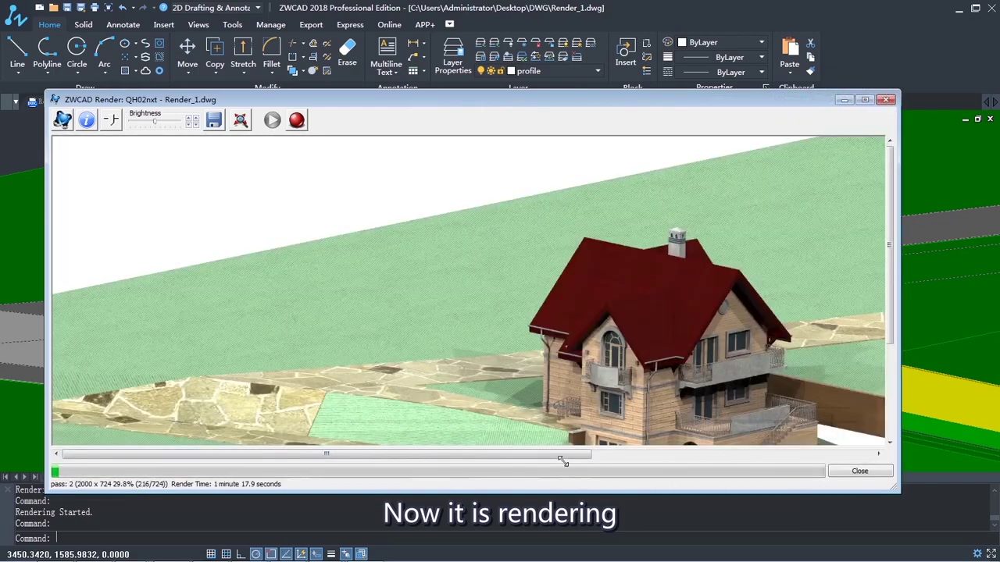
- Maximize the render window and save the rendered image as the JPEG Render_1.jpg
left_click_drag(561, 461, 748, 459)
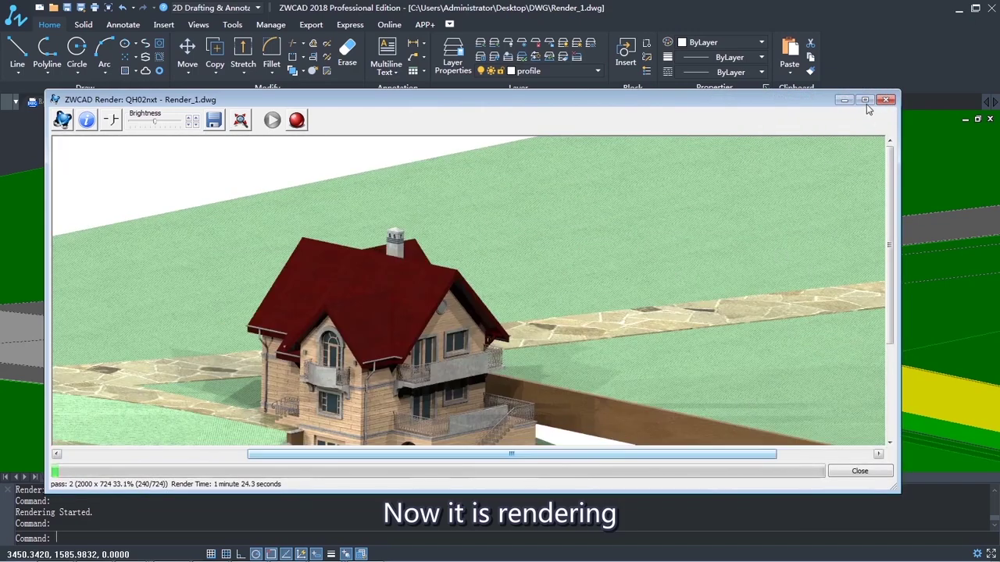
left_click(866, 104)
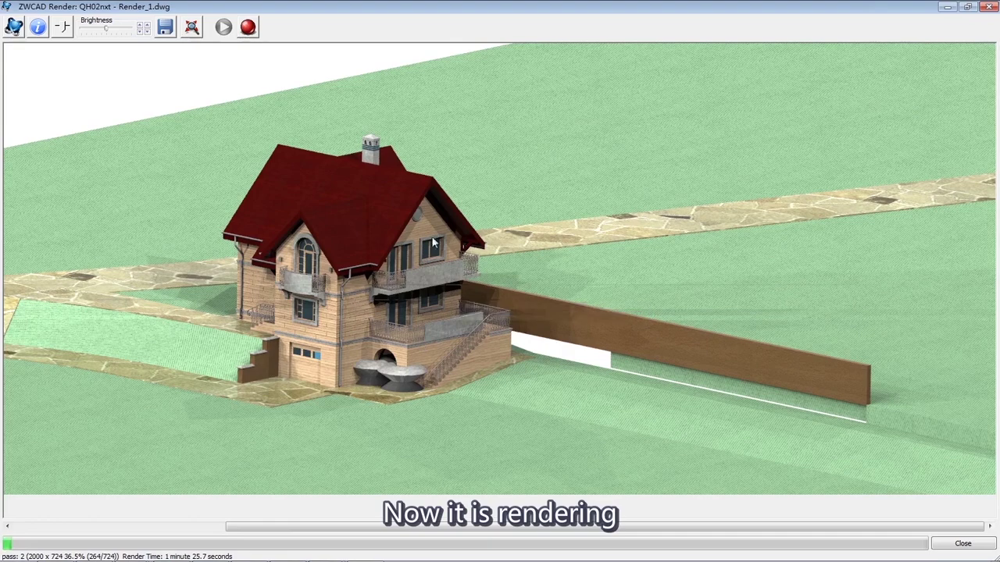
right_click(503, 333)
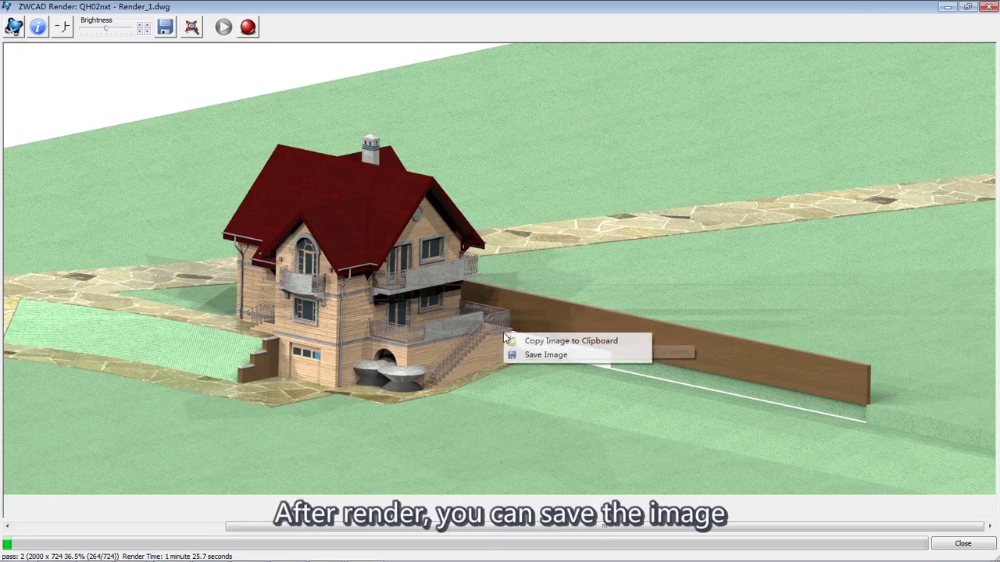
left_click(570, 356)
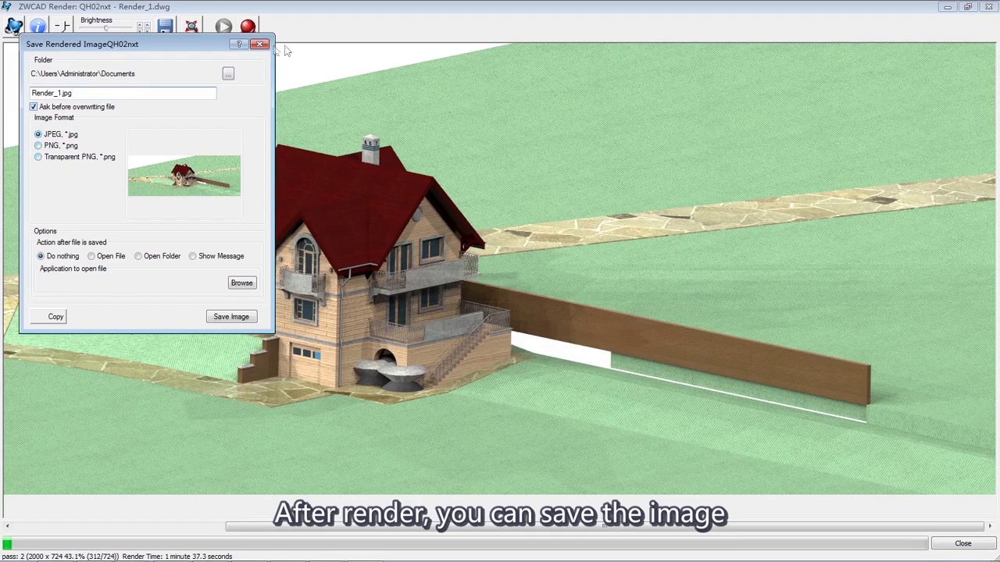
left_click(260, 44)
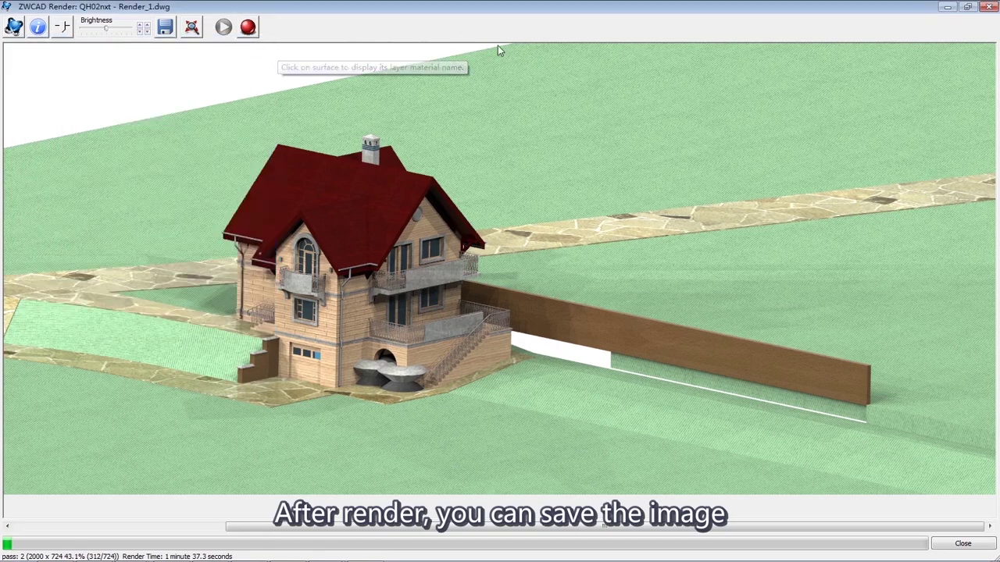